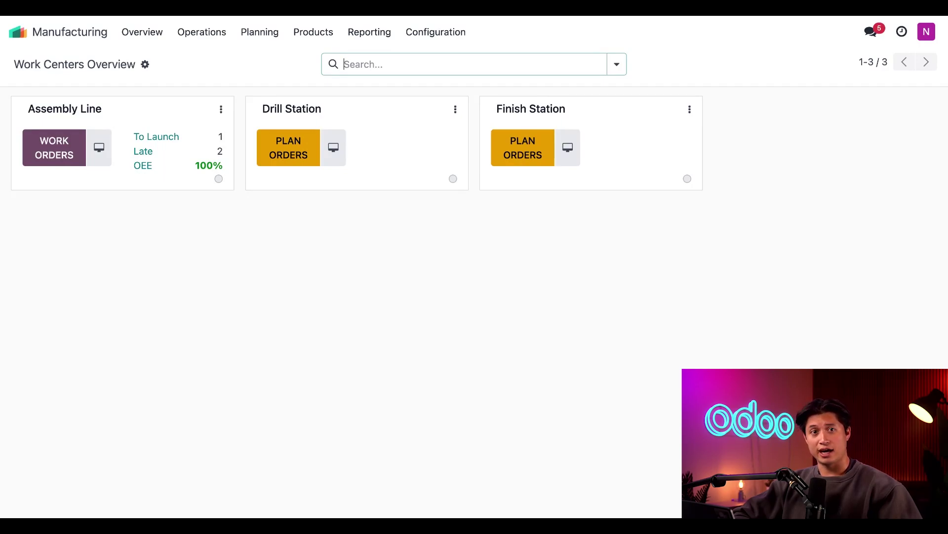
Review the Manufacturing settings, then open the Products catalogue of 18 products
{"action": "left_click", "coordinate": [467, 32]}
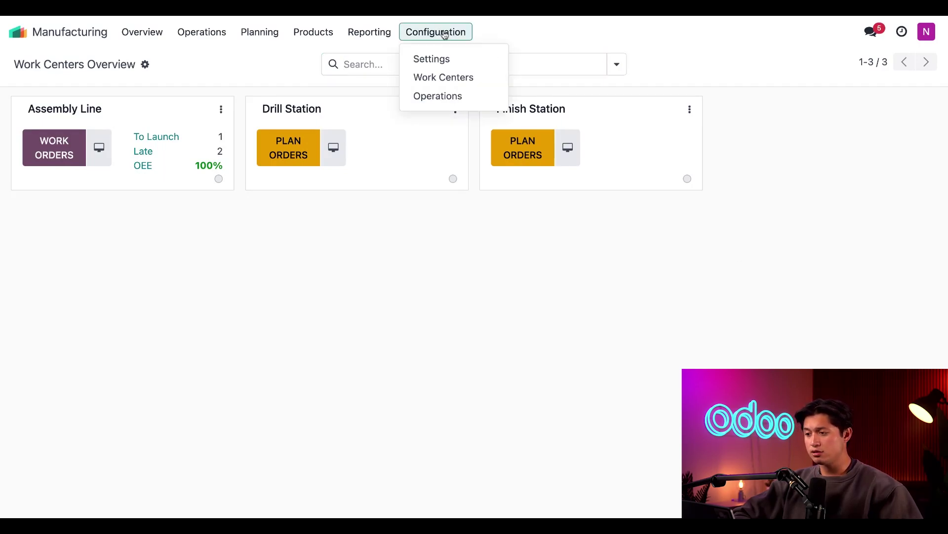
{"action": "left_click", "coordinate": [439, 61]}
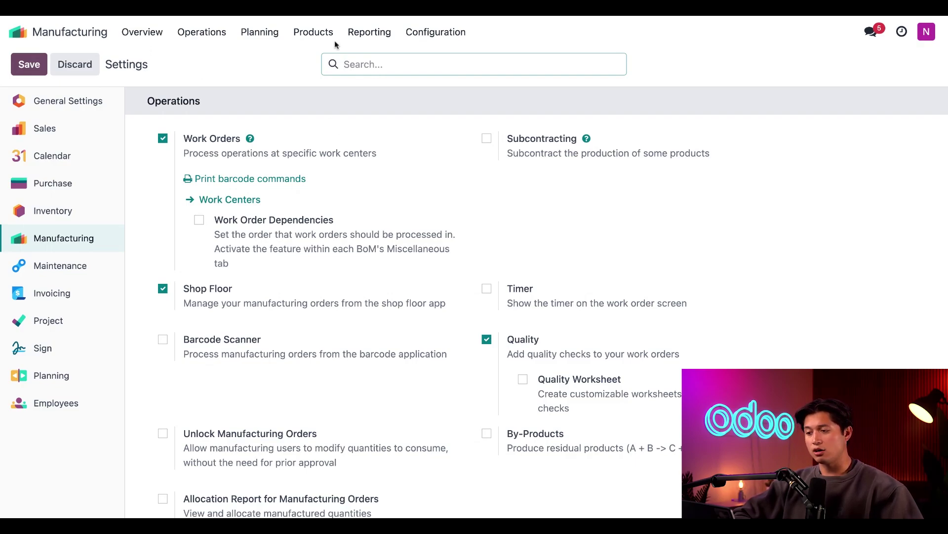
{"action": "left_click", "coordinate": [316, 34]}
{"action": "left_click", "coordinate": [320, 59]}
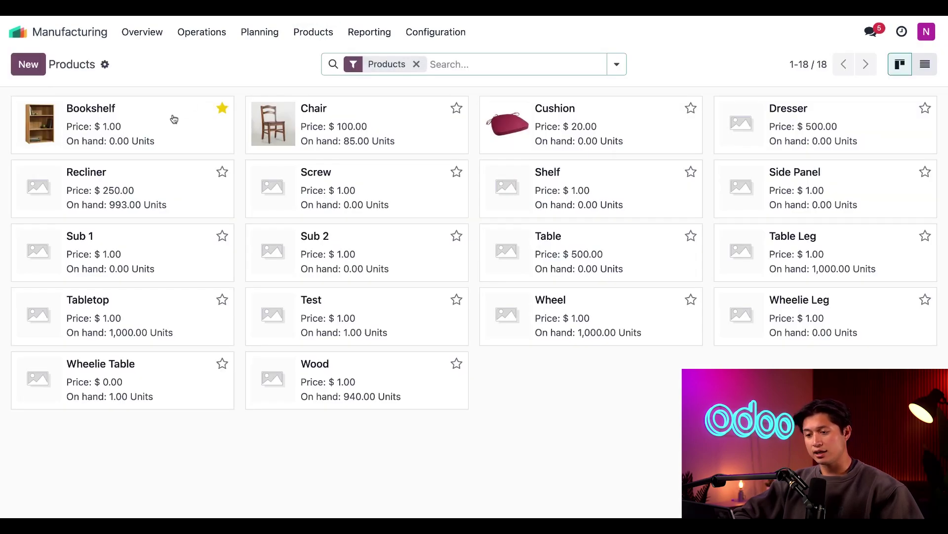
Open the Bookshelf product and confirm Manufacture is its ticked route on the Inventory tab
{"action": "left_click", "coordinate": [174, 119]}
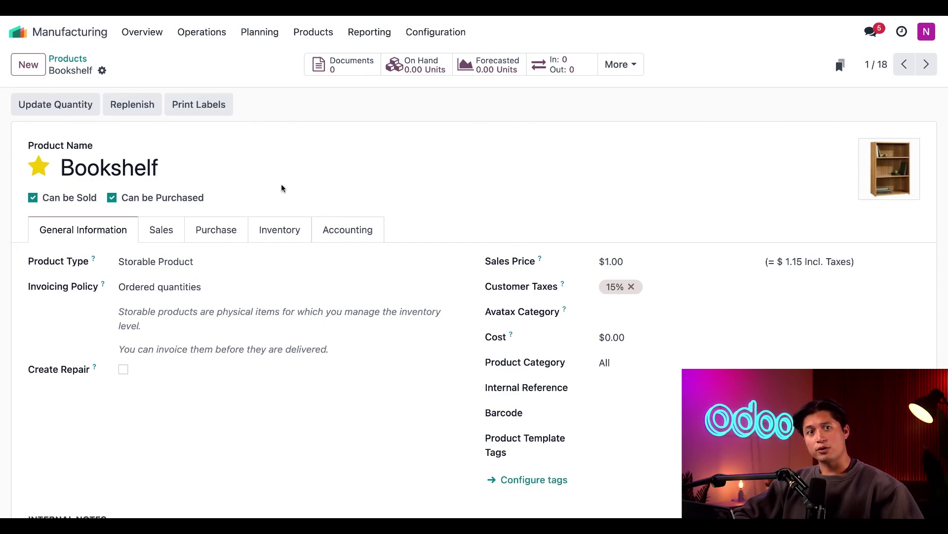
{"action": "left_click", "coordinate": [275, 228]}
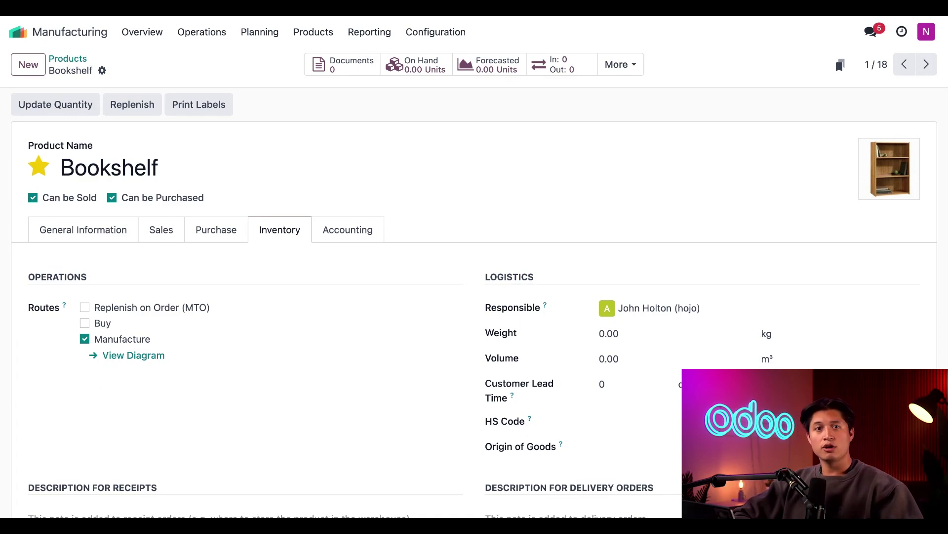
Look over the five existing bills of materials, then return to the Products list
{"action": "left_click", "coordinate": [312, 33]}
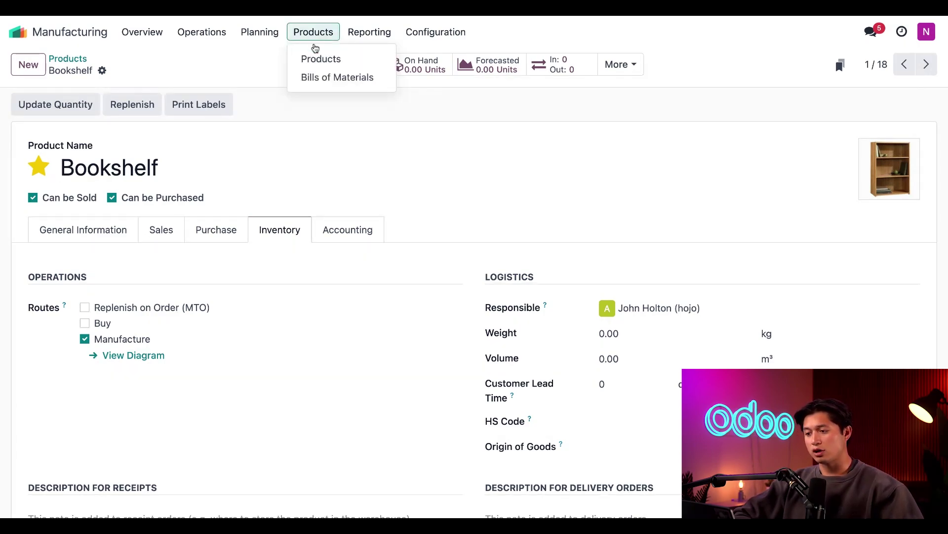
{"action": "left_click", "coordinate": [320, 77]}
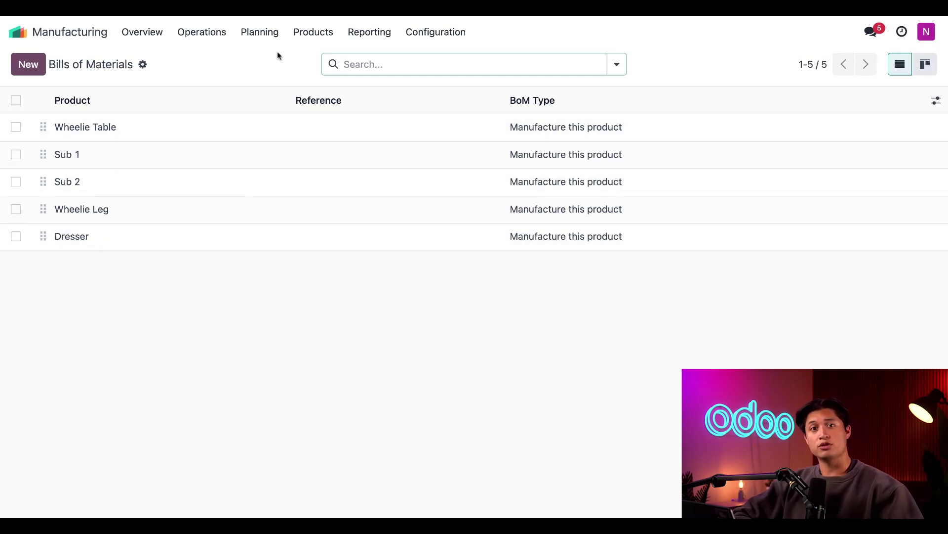
{"action": "left_click", "coordinate": [313, 32]}
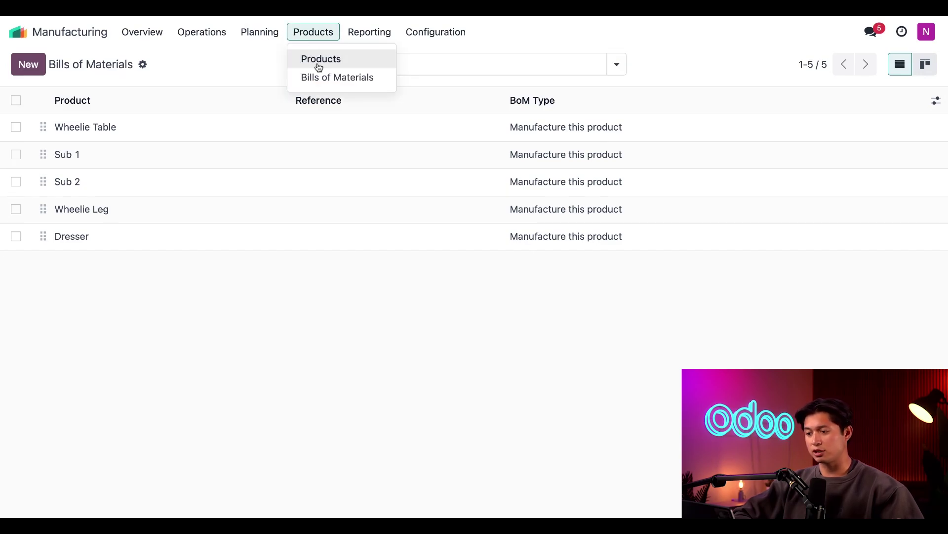
{"action": "left_click", "coordinate": [319, 68]}
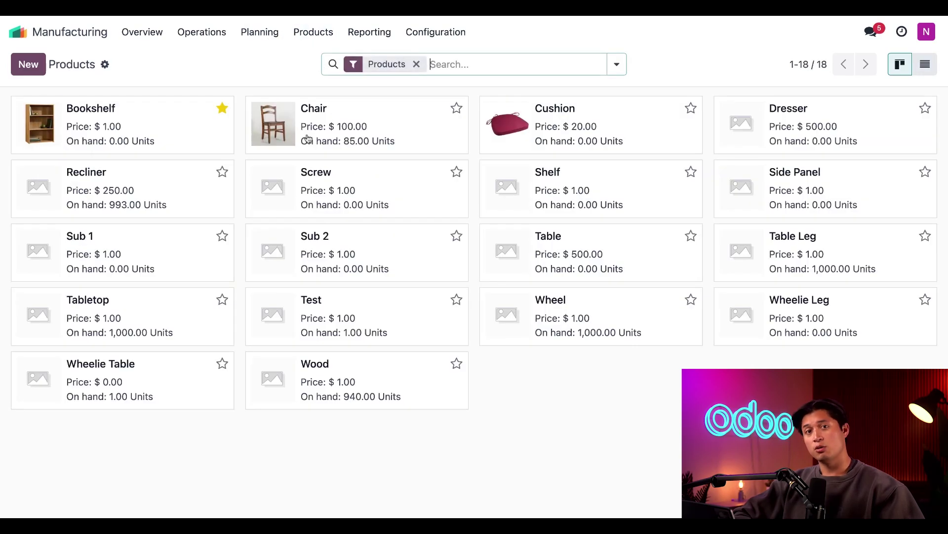
Show the Bookshelf product's Bill of Materials list through its More menu, still empty
{"action": "left_click", "coordinate": [177, 137]}
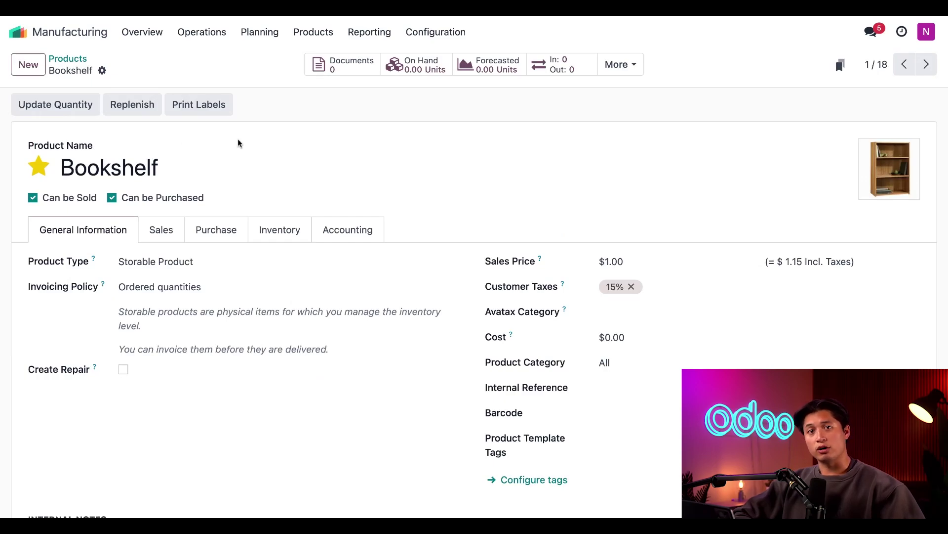
{"action": "left_click", "coordinate": [618, 64]}
{"action": "left_click", "coordinate": [597, 130]}
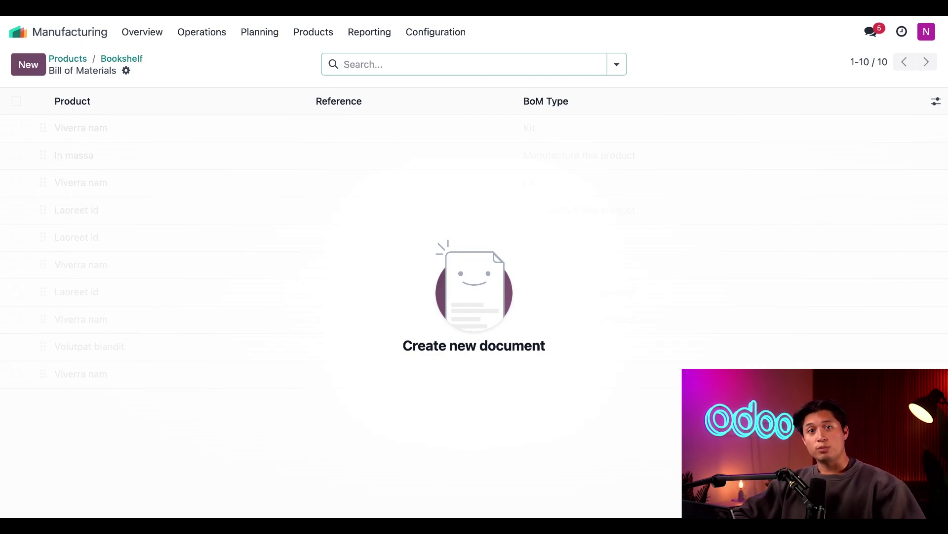
Start a new Bookshelf bill of materials, quantity 1.00, type Manufacture this product
{"action": "left_click", "coordinate": [34, 69]}
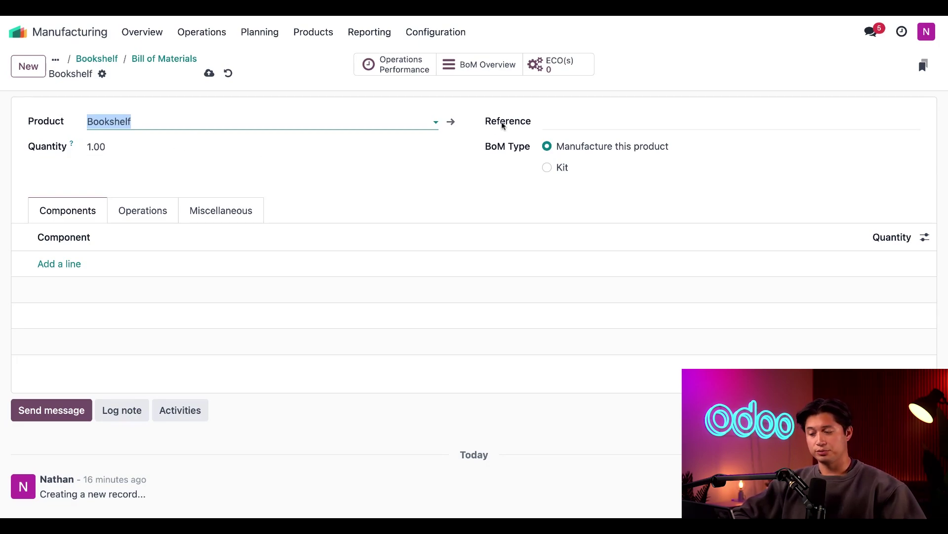
{"action": "left_click", "coordinate": [469, 169]}
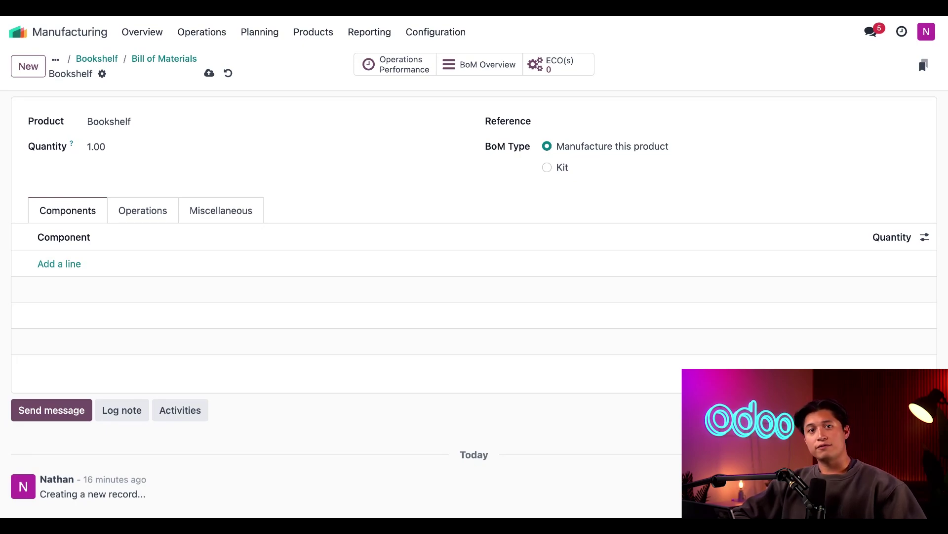
Add Shelf as a component with quantity 4
{"action": "left_click", "coordinate": [51, 266]}
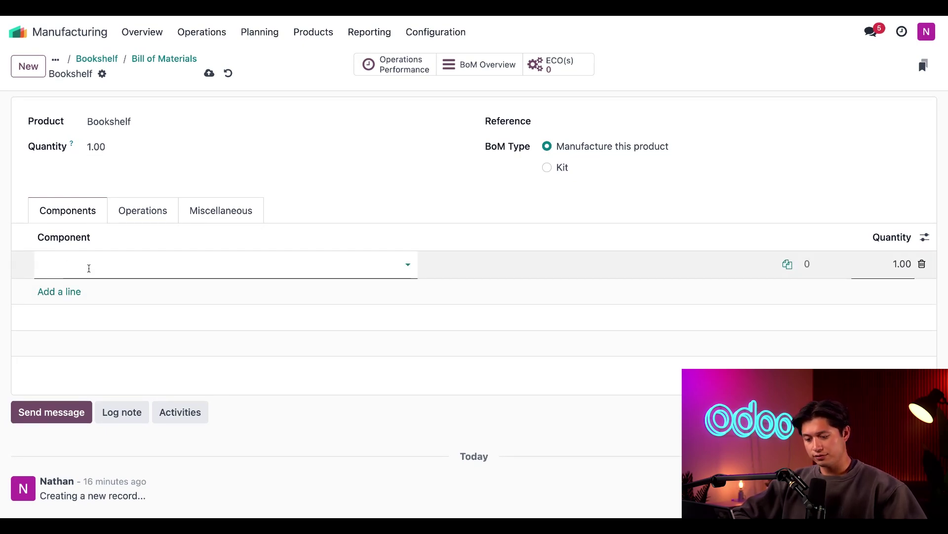
{"action": "type", "text": "she"}
{"action": "left_click", "coordinate": [110, 305]}
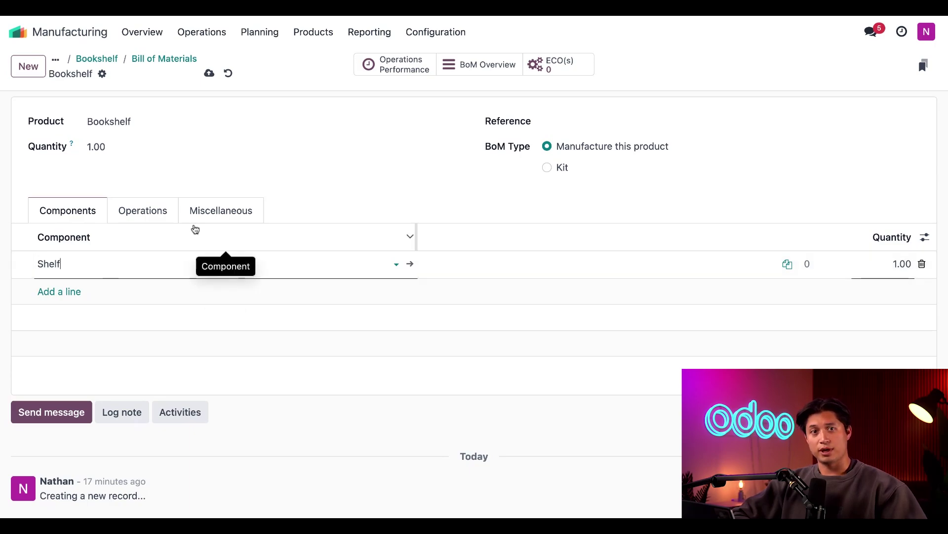
{"action": "left_click", "coordinate": [371, 203]}
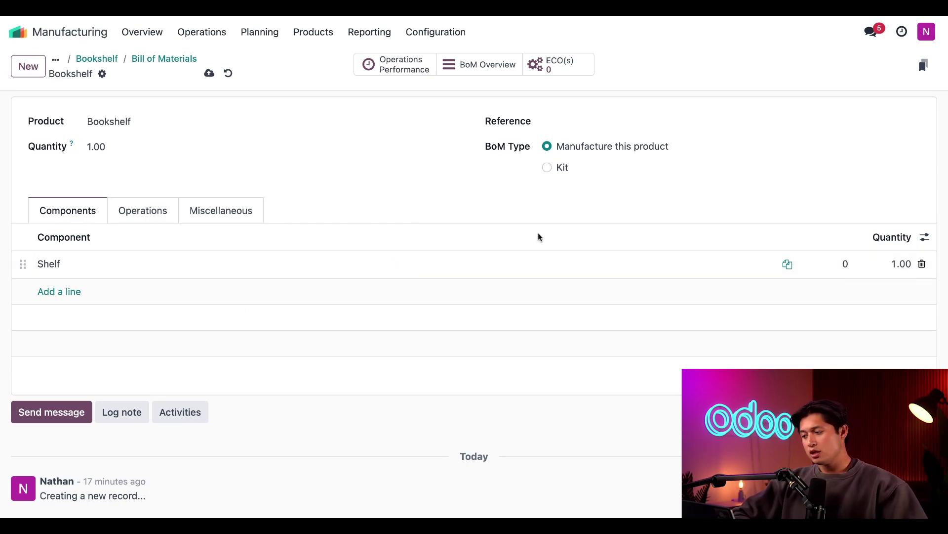
{"action": "left_click", "coordinate": [903, 265]}
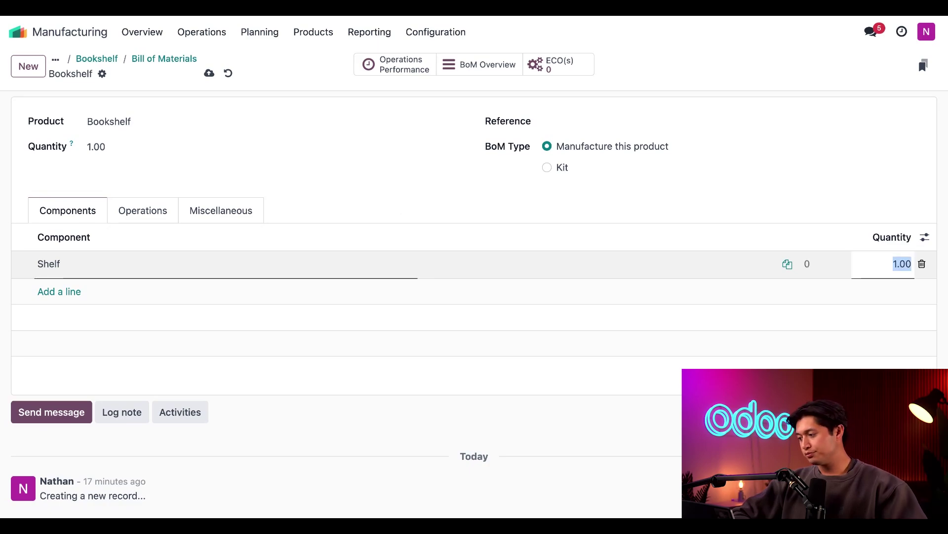
{"action": "type", "text": "4"}
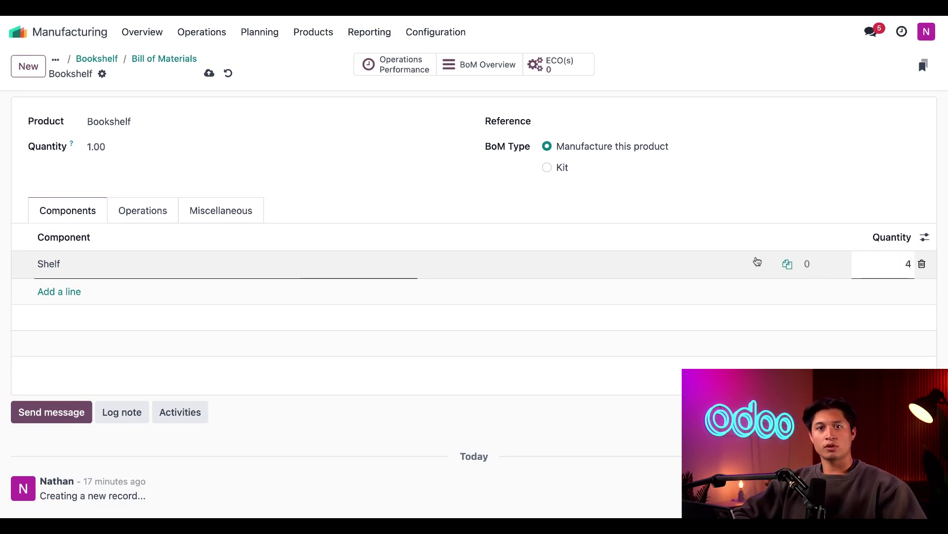
{"action": "left_click", "coordinate": [427, 208]}
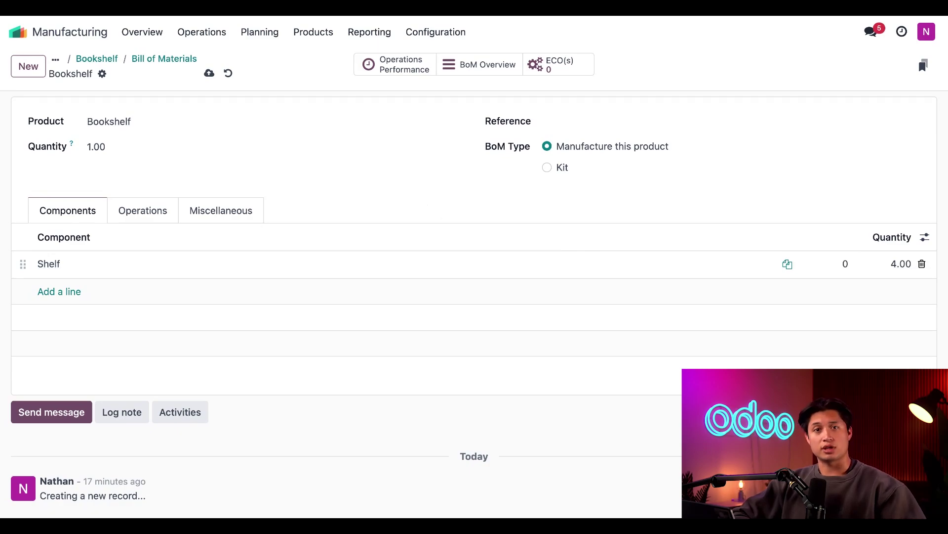
Add Side Panel as a component with quantity 2
{"action": "left_click", "coordinate": [61, 290]}
{"action": "type", "text": "side"}
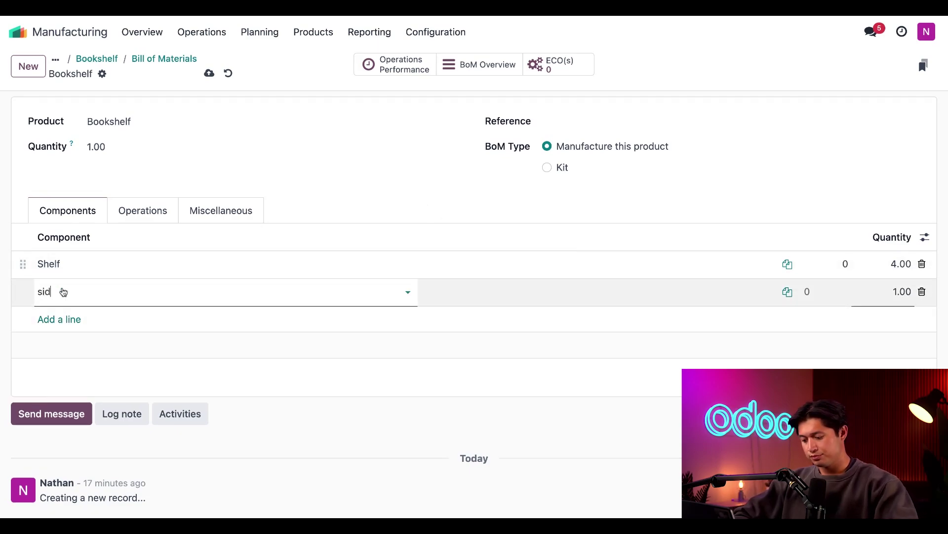
{"action": "left_click", "coordinate": [82, 316]}
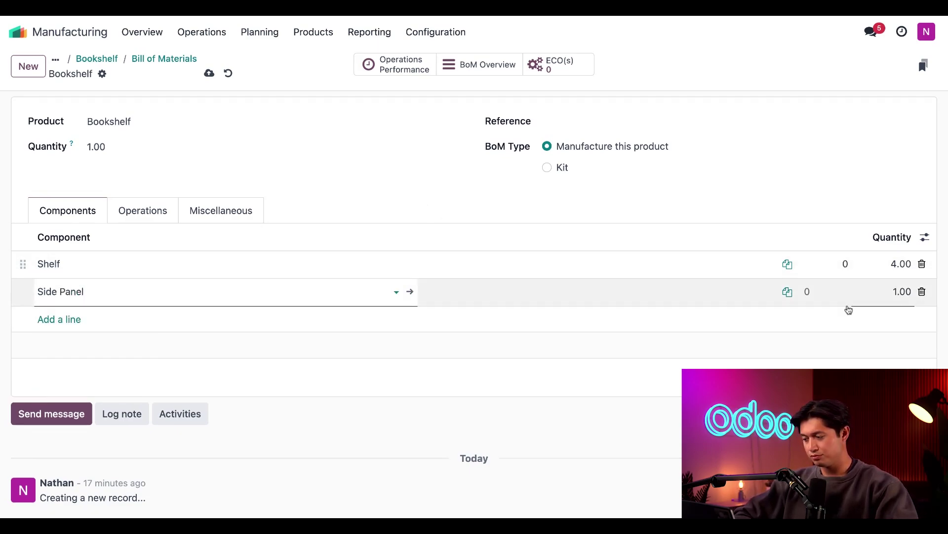
{"action": "left_click", "coordinate": [904, 291]}
{"action": "type", "text": "2"}
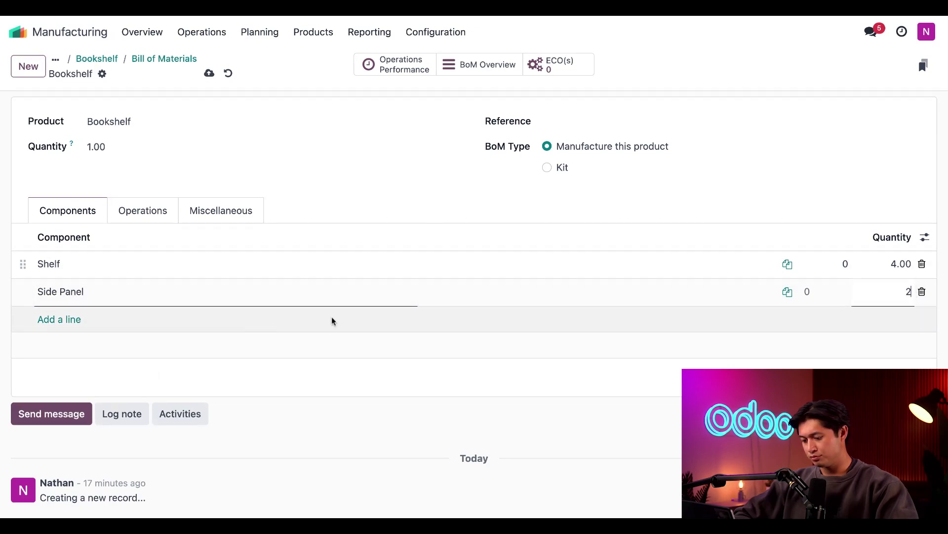
Add Screw as a component with quantity 8
{"action": "left_click", "coordinate": [49, 322]}
{"action": "type", "text": "sc"}
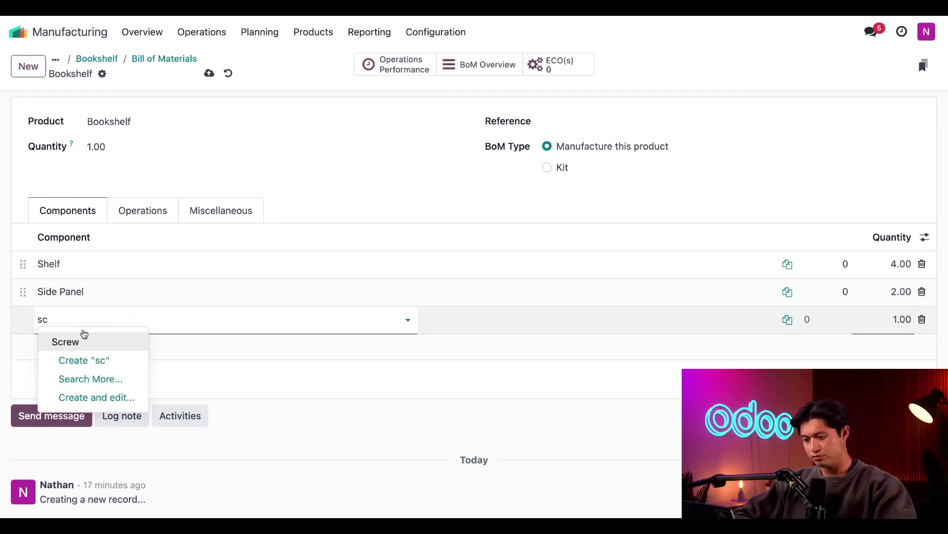
{"action": "left_click", "coordinate": [82, 337]}
{"action": "left_click", "coordinate": [907, 320]}
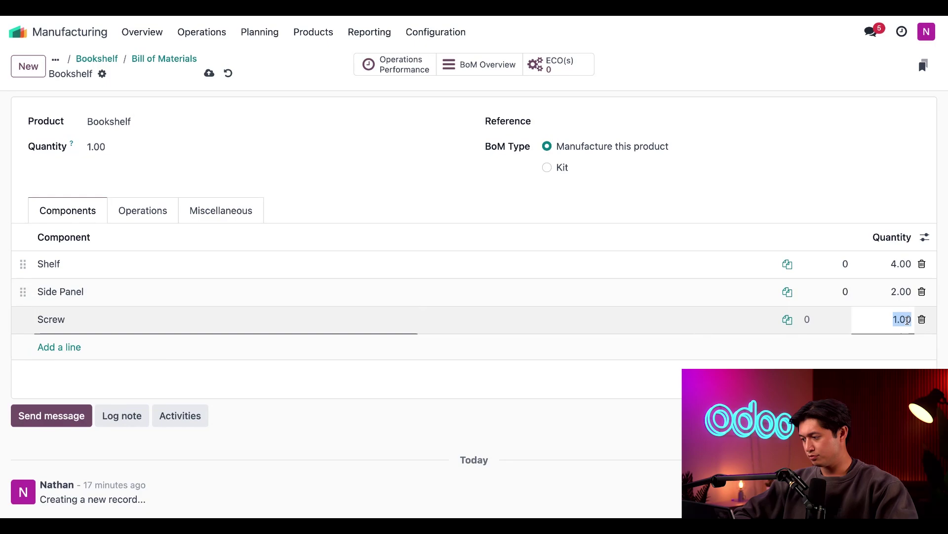
{"action": "type", "text": "8"}
{"action": "left_click", "coordinate": [618, 202]}
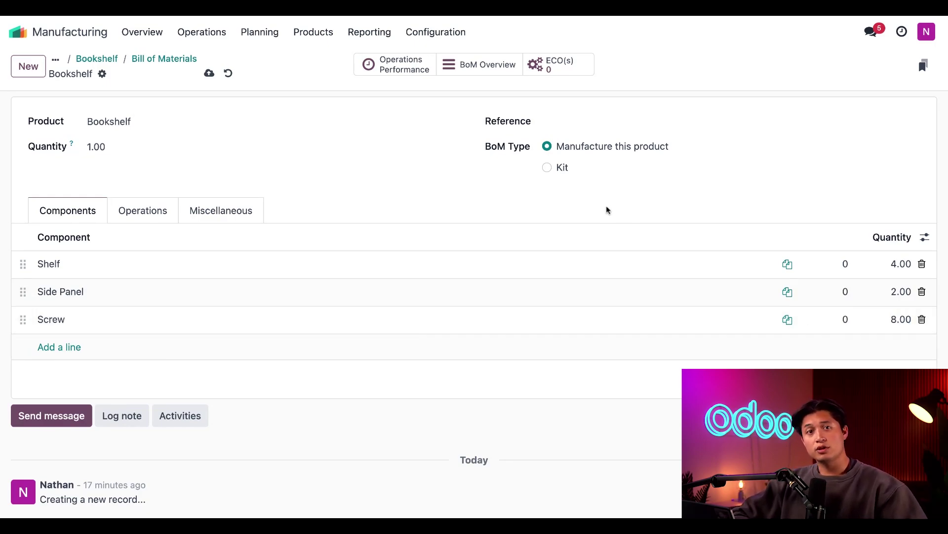
Add an Assemble operation on the Assembly Line work center, with duration set manually
{"action": "left_click", "coordinate": [156, 215]}
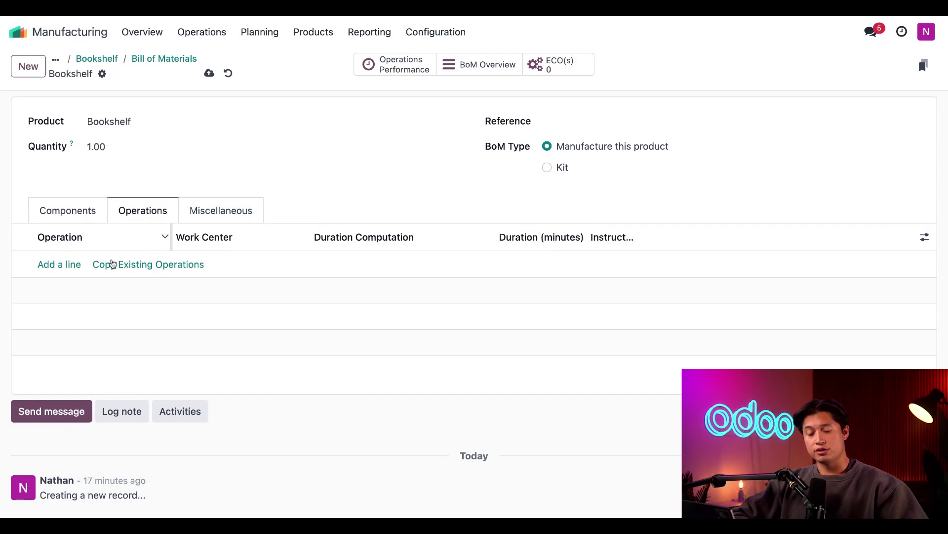
{"action": "left_click", "coordinate": [57, 265]}
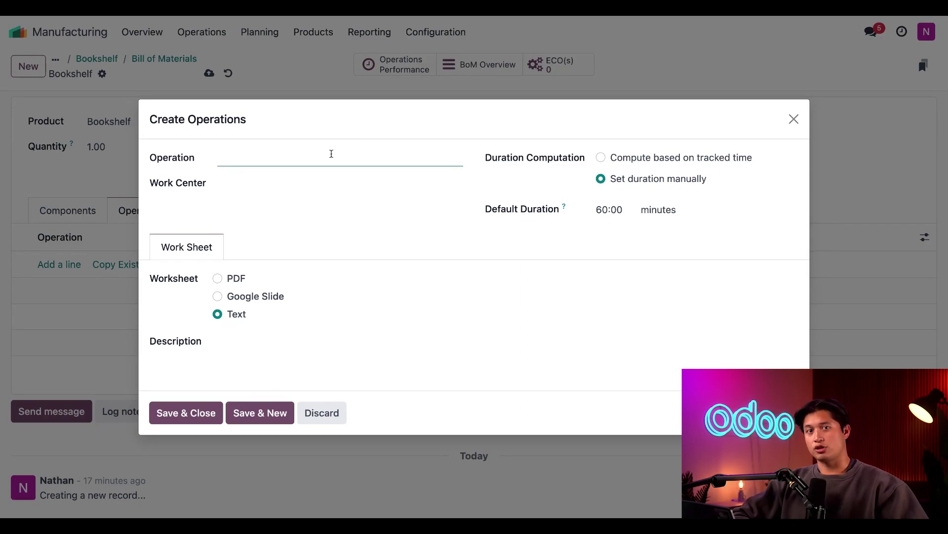
{"action": "type", "text": "Asse"}
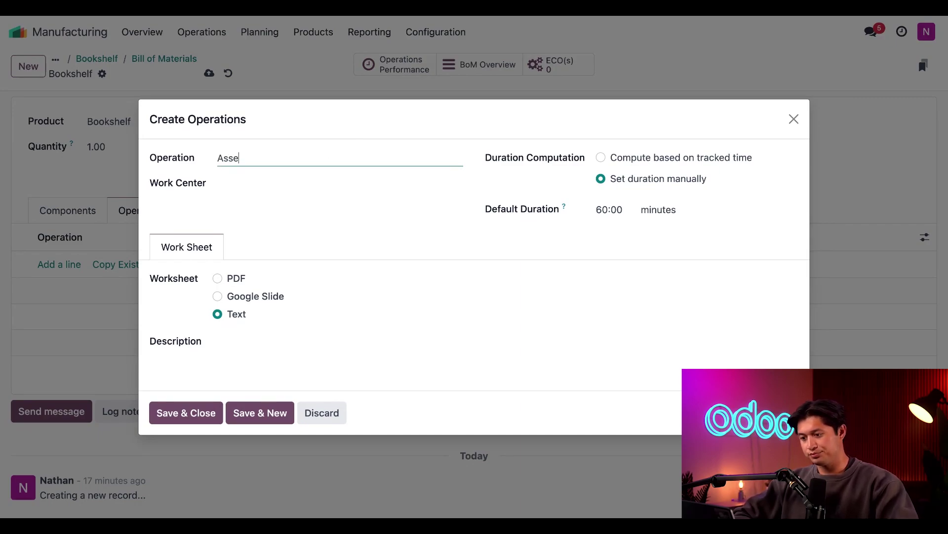
{"action": "type", "text": "mble"}
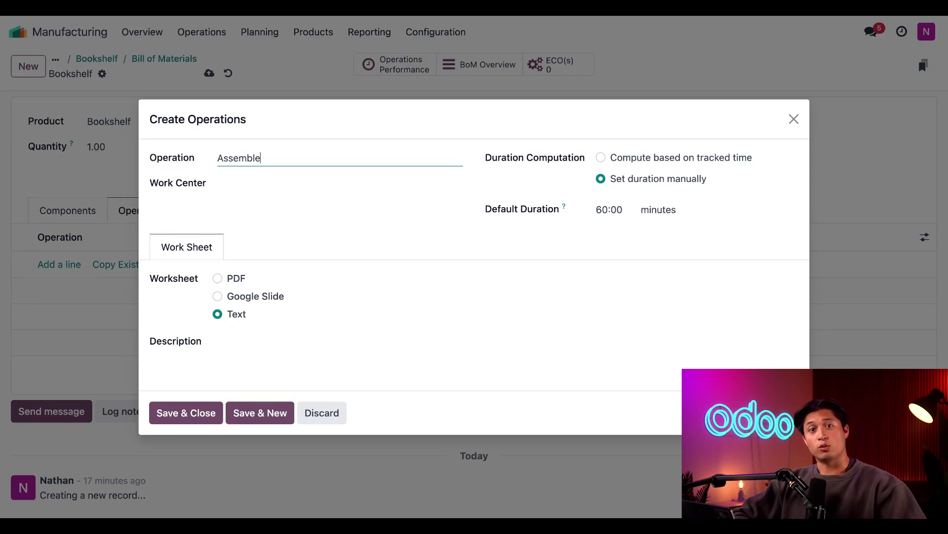
{"action": "left_click", "coordinate": [310, 188]}
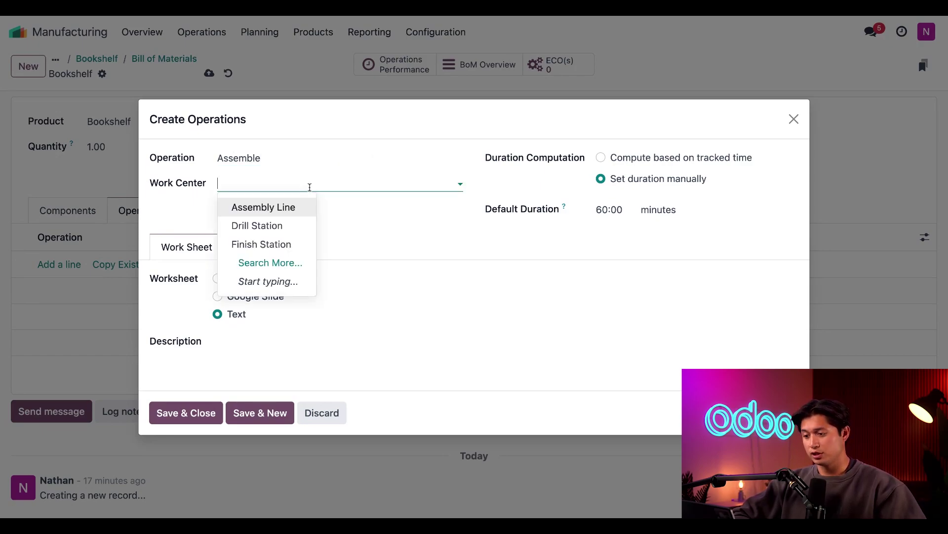
{"action": "left_click", "coordinate": [294, 207]}
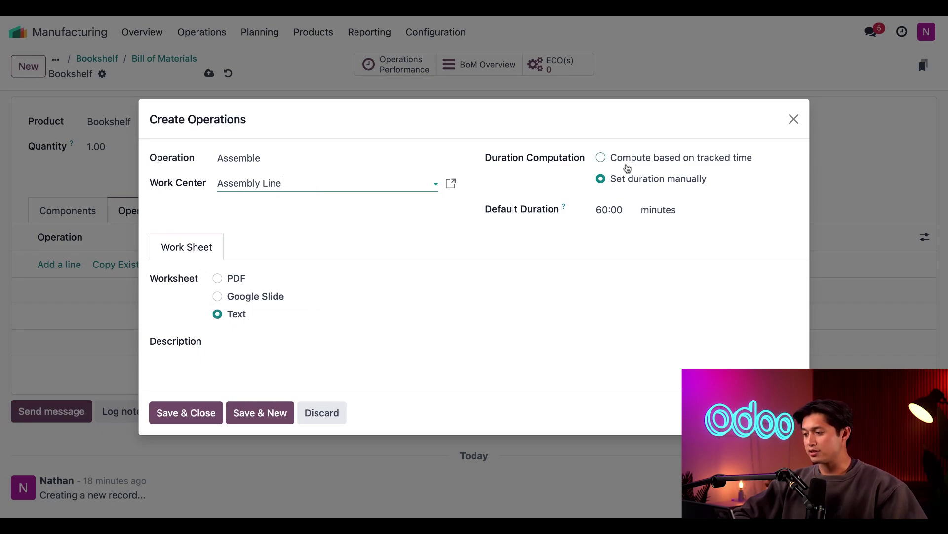
{"action": "left_click", "coordinate": [601, 157]}
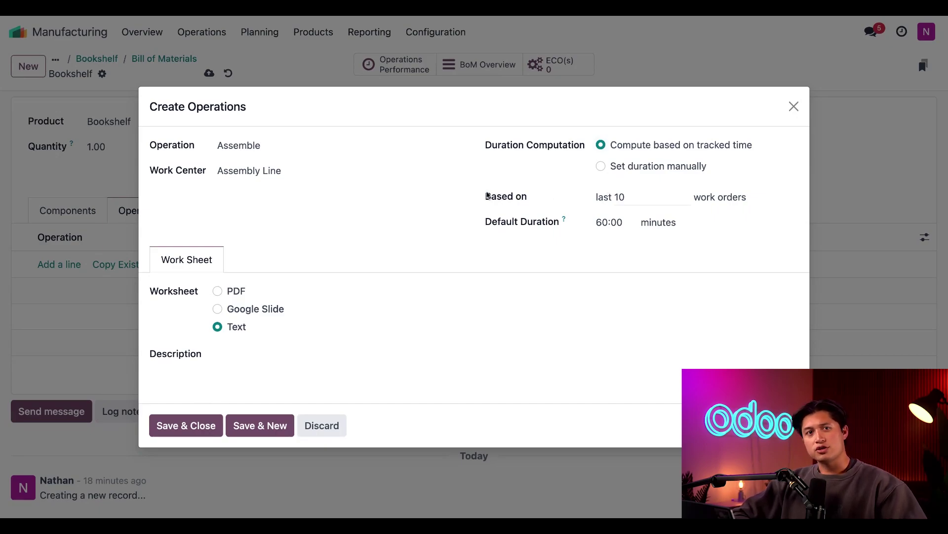
{"action": "left_click", "coordinate": [600, 167]}
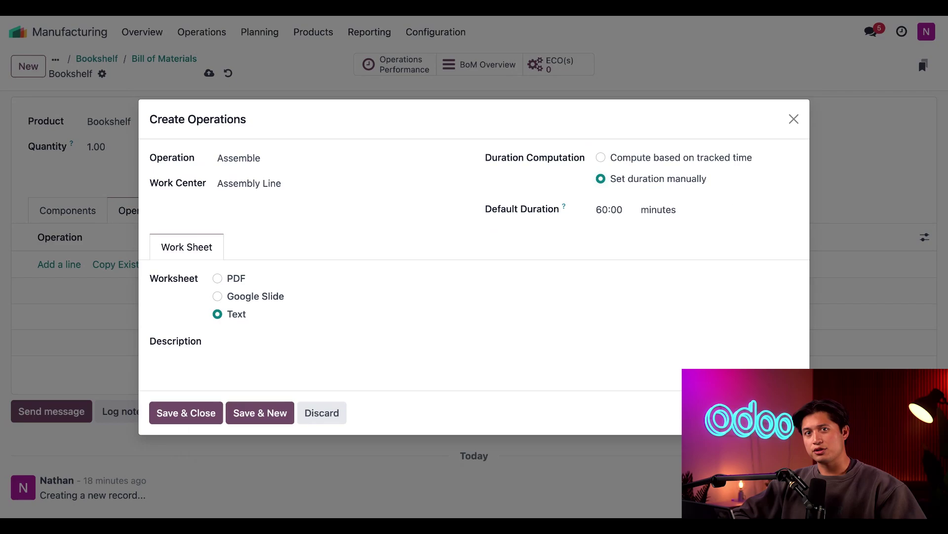
Change the Assemble operation's default duration from 60:00 to 30 minutes
{"action": "left_click", "coordinate": [605, 209]}
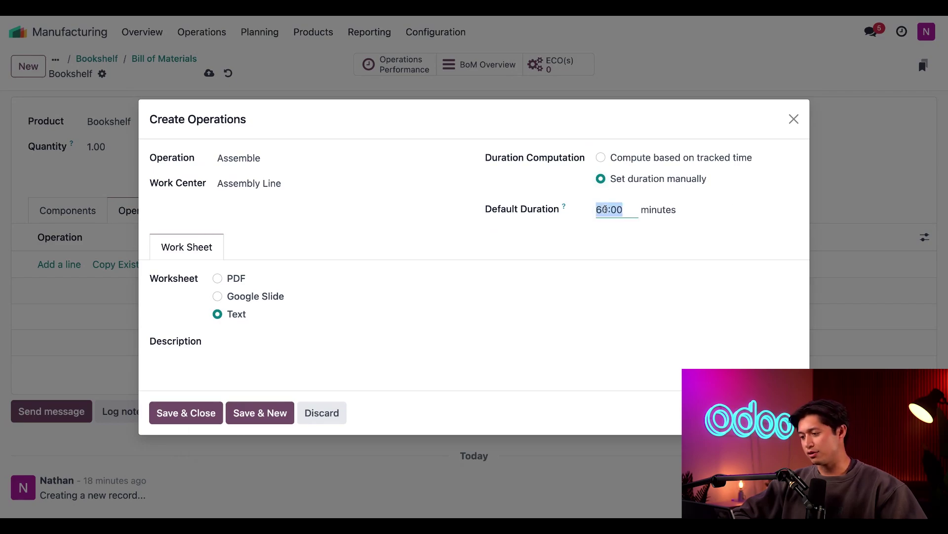
{"action": "type", "text": "30"}
{"action": "left_click", "coordinate": [422, 248]}
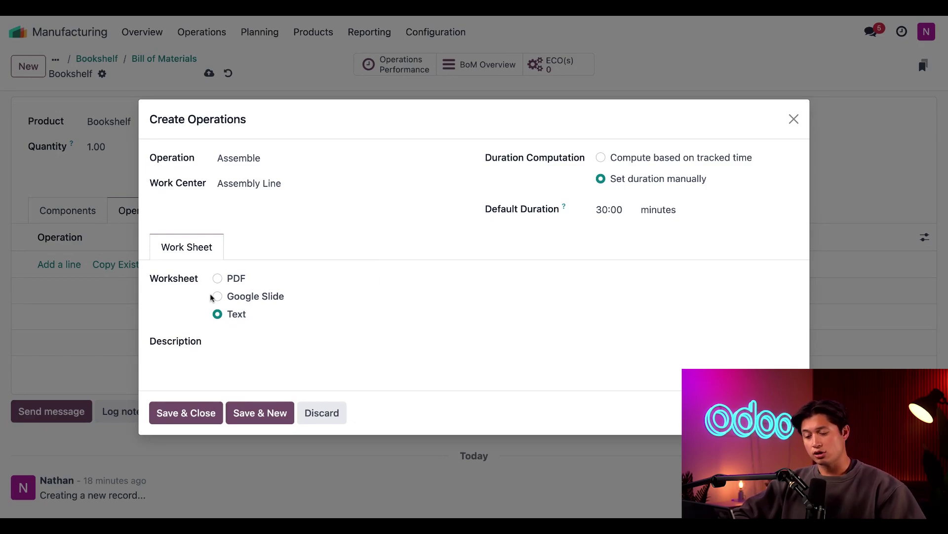
Attach the PDF dimension drawing as the worksheet and save the operation
{"action": "left_click", "coordinate": [216, 280]}
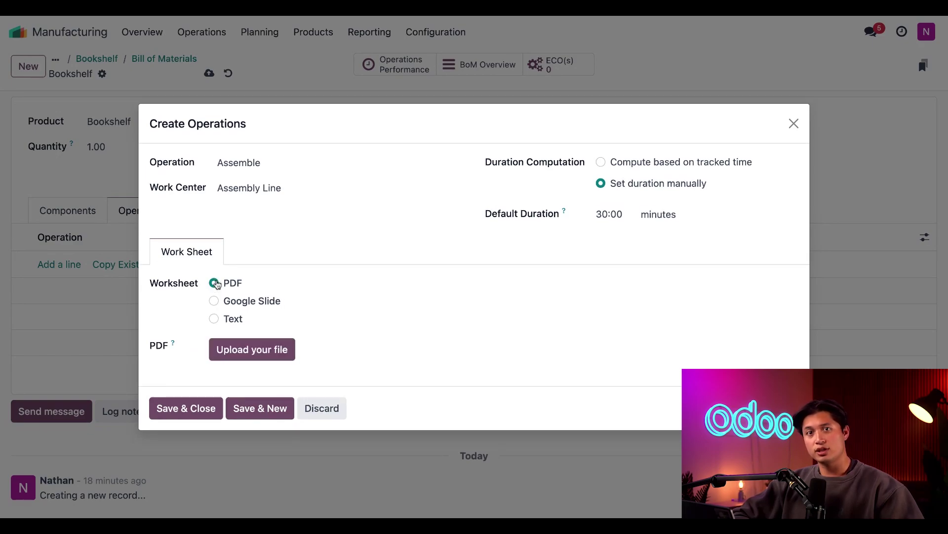
{"action": "left_click", "coordinate": [249, 350]}
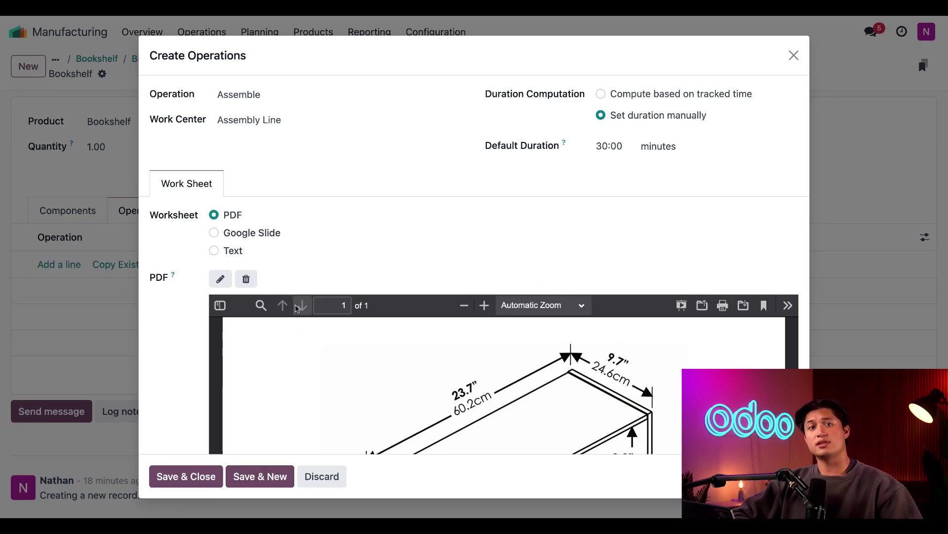
{"action": "left_click", "coordinate": [192, 480]}
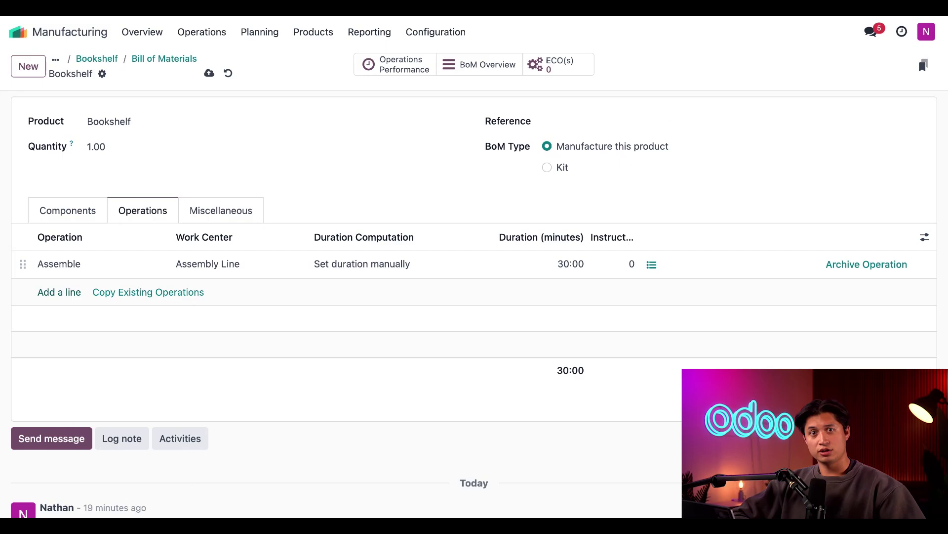
Create a manufacturing order for 1.00 Bookshelf and check its 30:00 Assemble work order
{"action": "left_click", "coordinate": [197, 35]}
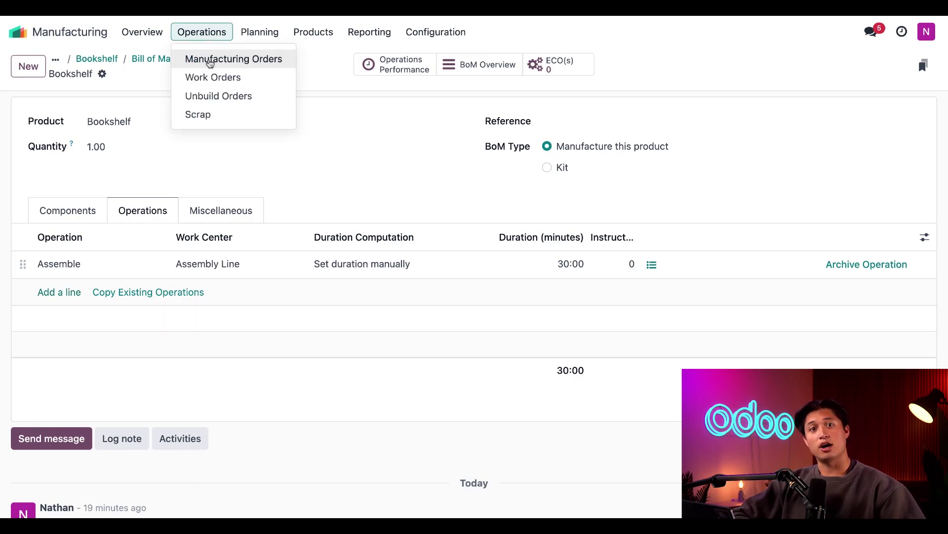
{"action": "left_click", "coordinate": [210, 60]}
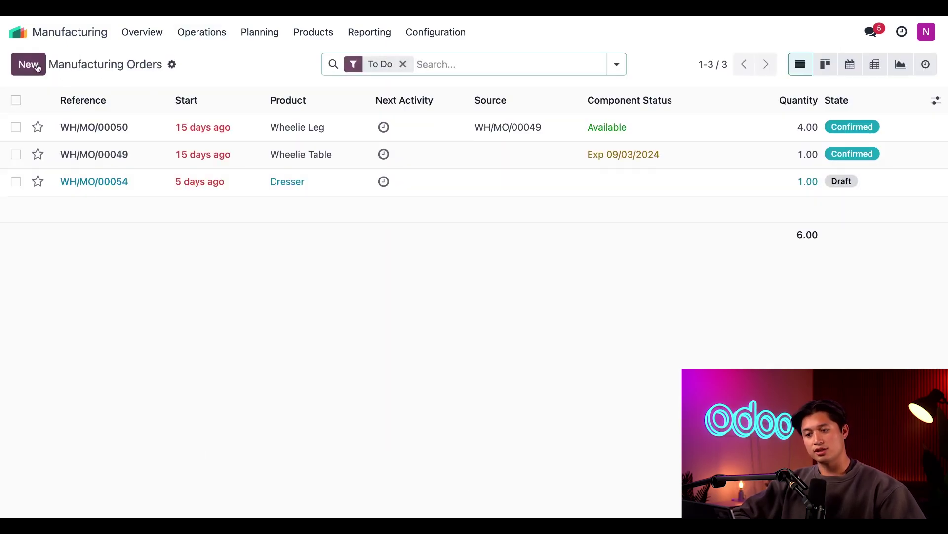
{"action": "left_click", "coordinate": [37, 68]}
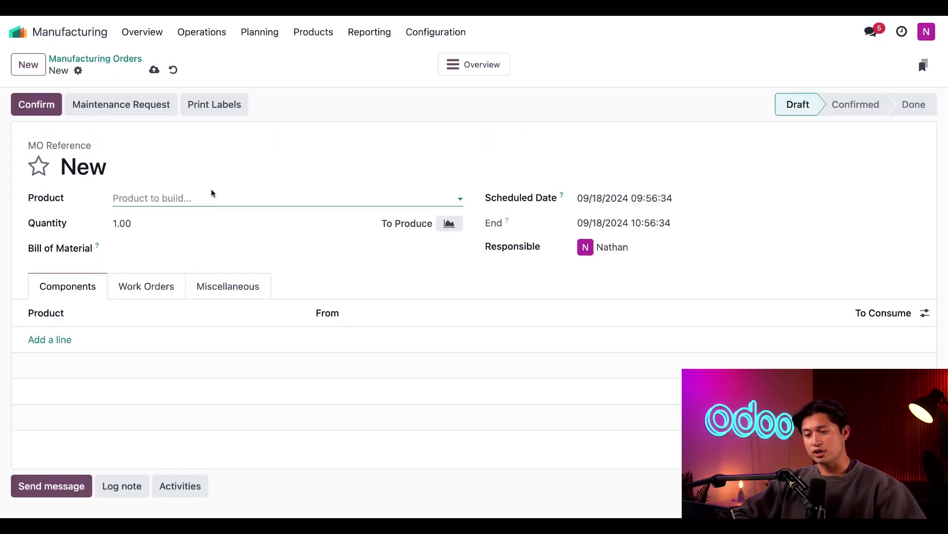
{"action": "type", "text": "boo"}
{"action": "left_click", "coordinate": [207, 222]}
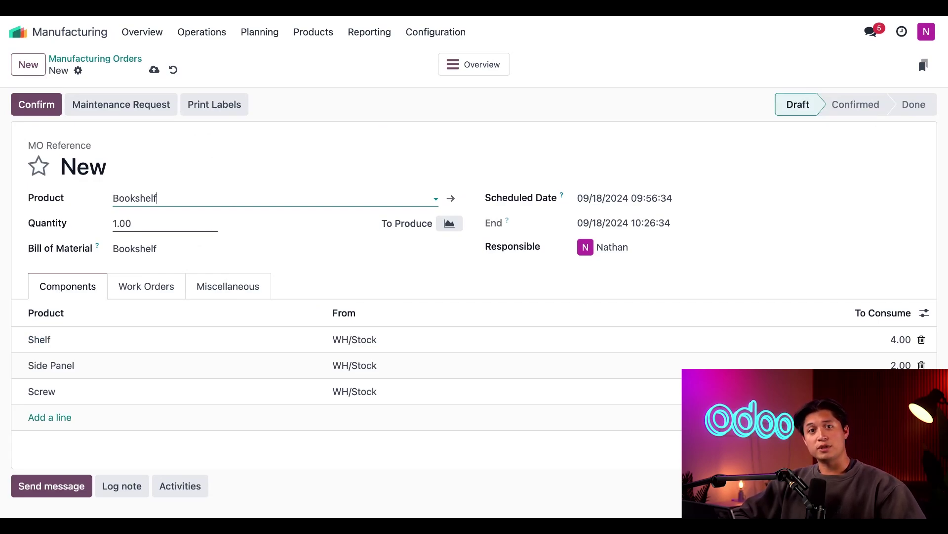
{"action": "scroll", "coordinate": [220, 277], "scroll_direction": "down", "scroll_amount": 1}
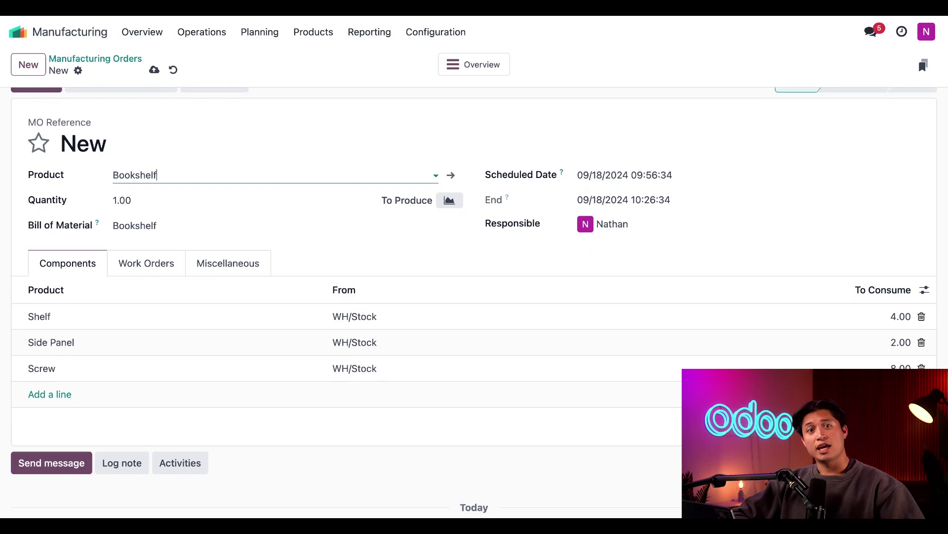
{"action": "left_click", "coordinate": [143, 264]}
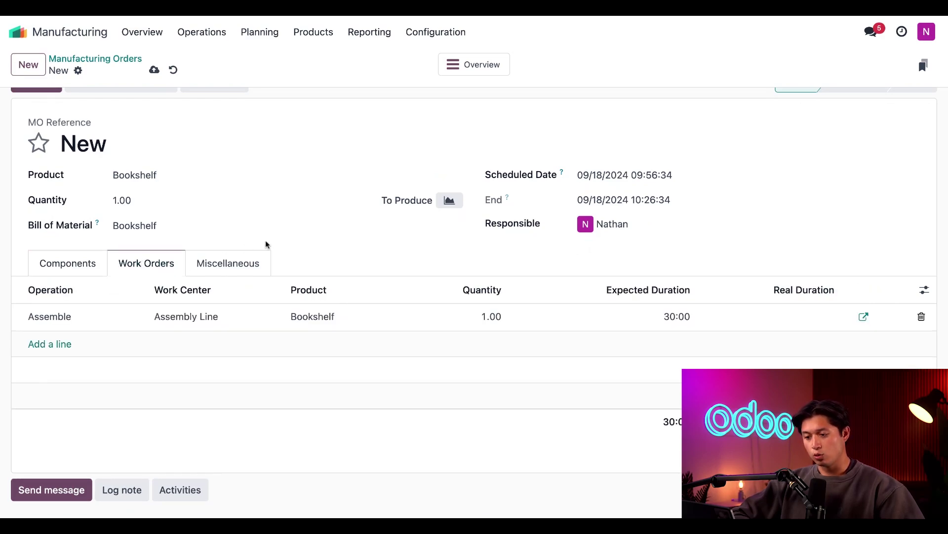